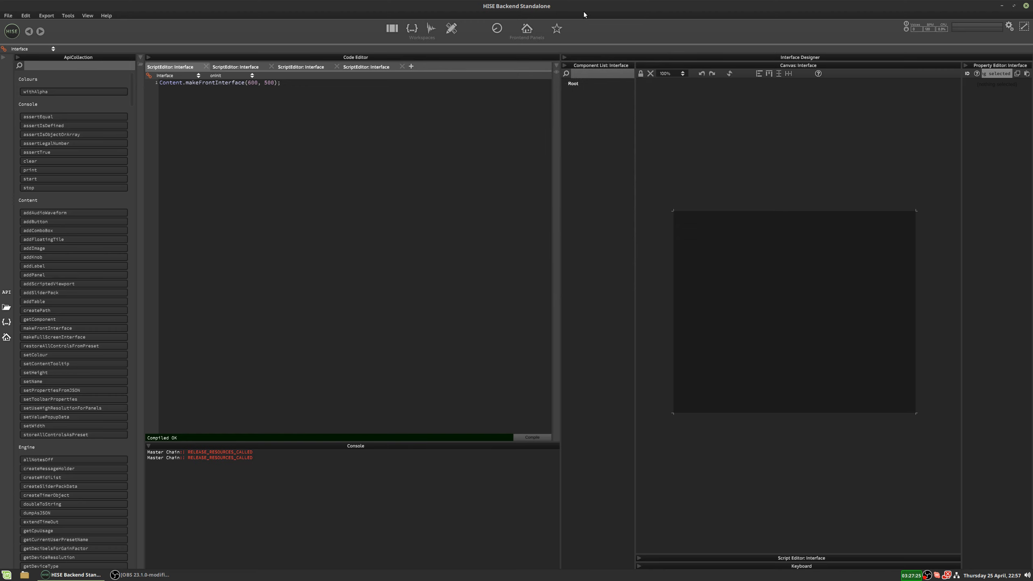
Enable canvas editing and add a slider in the upper-left area of the interface, at about x 72, y 83.
left_click(639, 74)
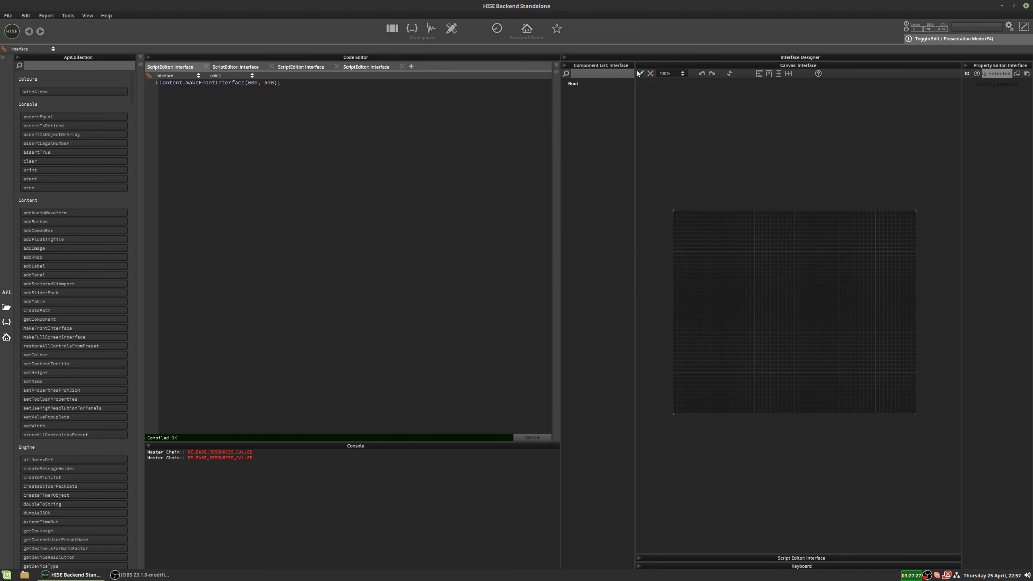
right_click(719, 229)
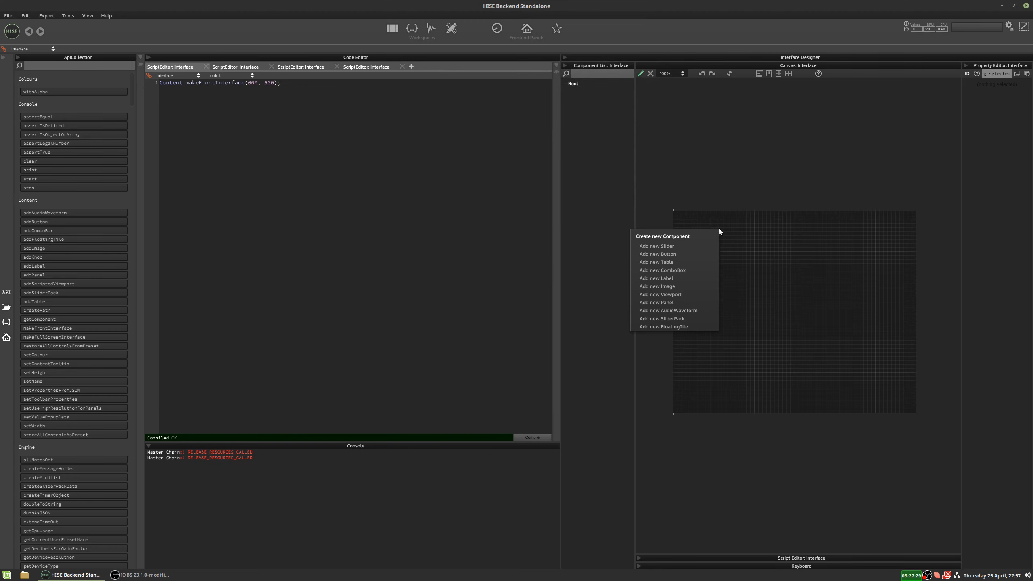
left_click(701, 244)
left_click_drag(741, 236, 724, 253)
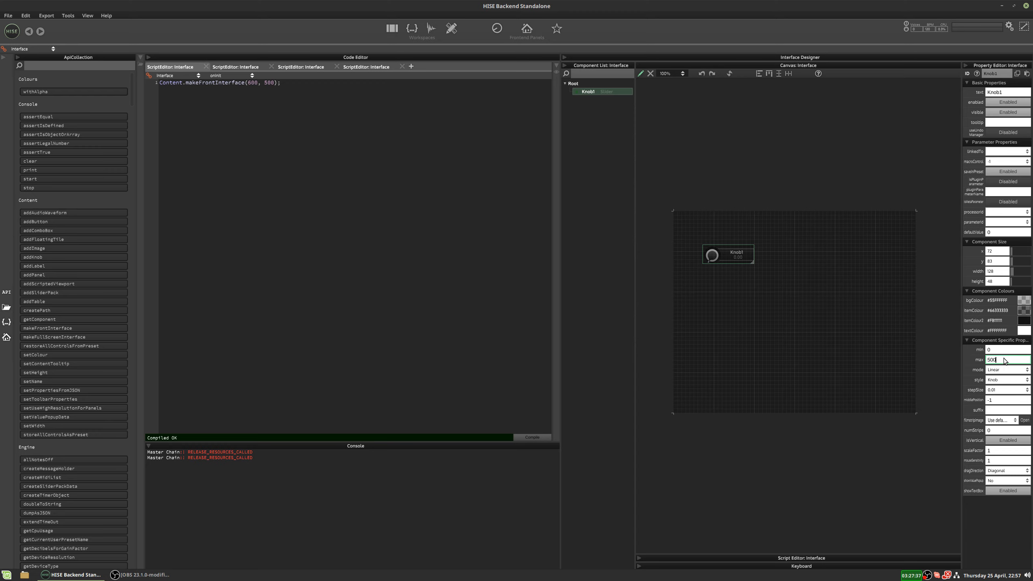
Set the knob's maximum to 500 and its mode to Time, compile the script, and try the knob with canvas editing off.
left_click(996, 370)
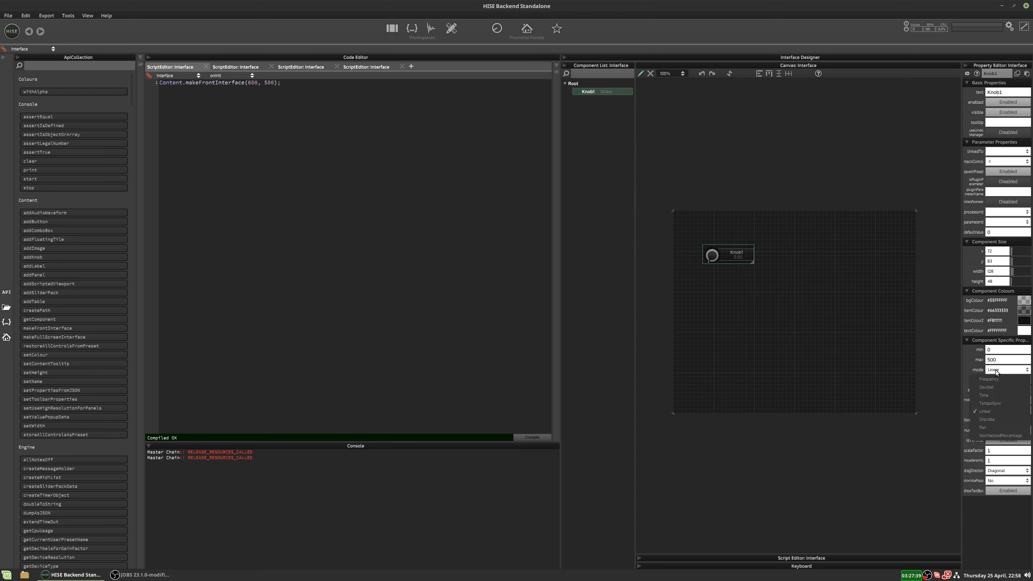
left_click(987, 394)
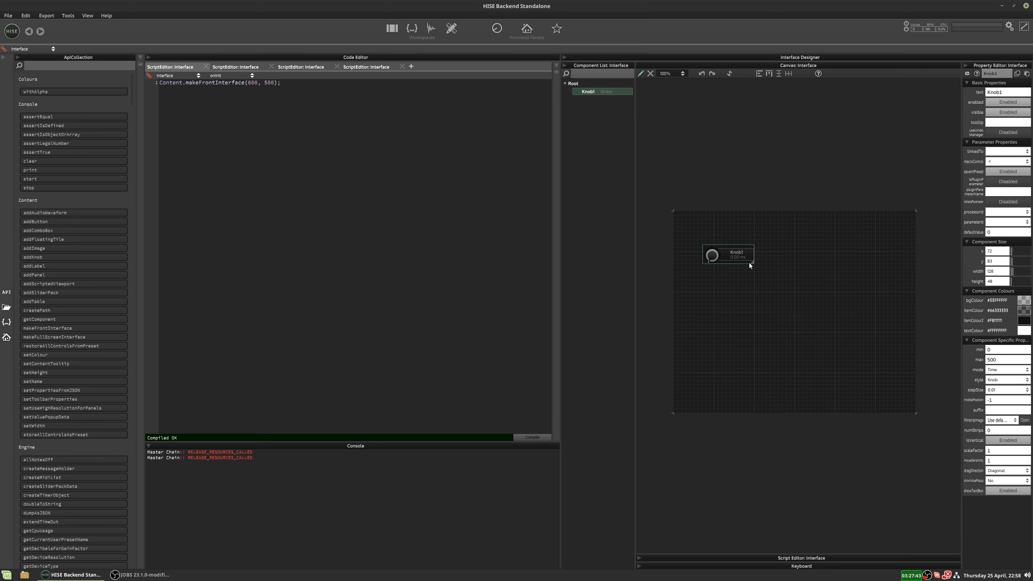
left_click(529, 437)
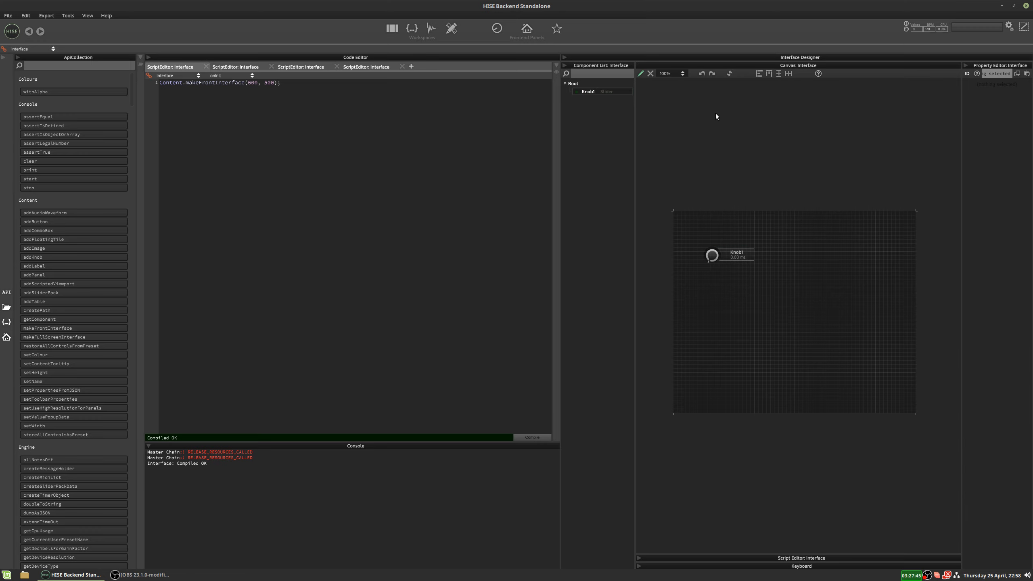
left_click(642, 74)
left_click_drag(711, 254, 735, 116)
Show the Master Chain's FX chain in the main workspace and add a Simple Gain effect to it.
left_click(393, 29)
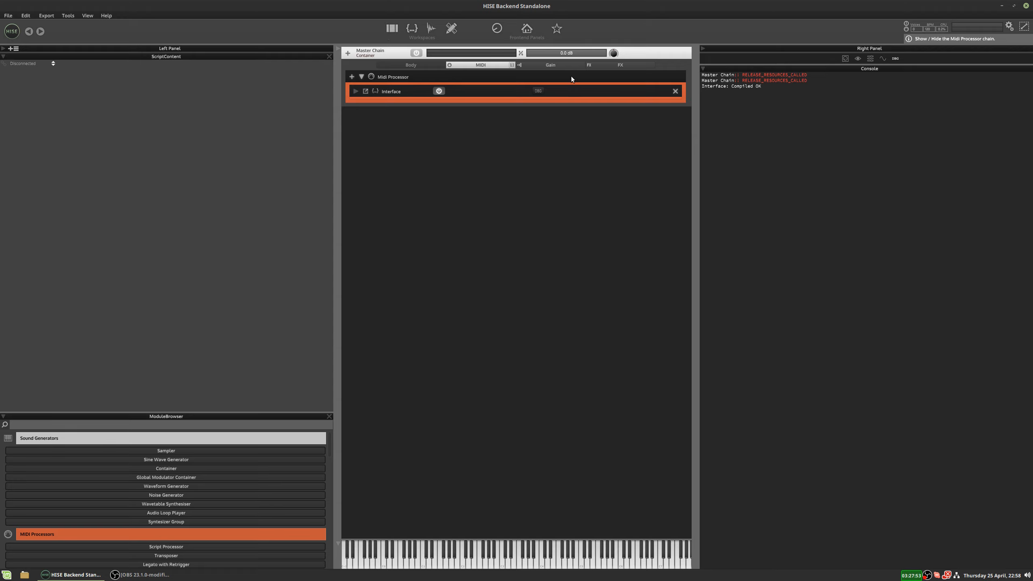
left_click(615, 65)
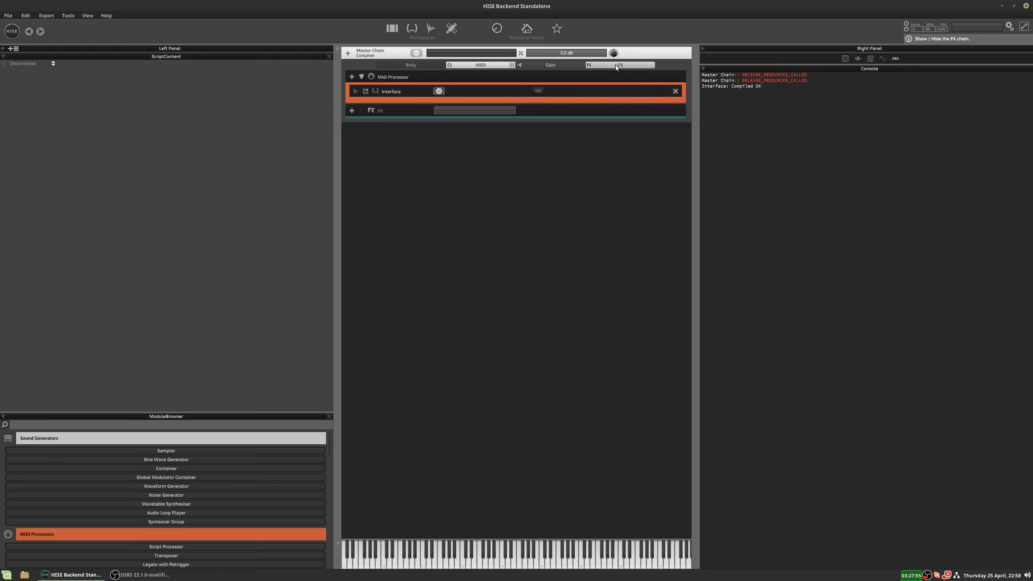
left_click(352, 110)
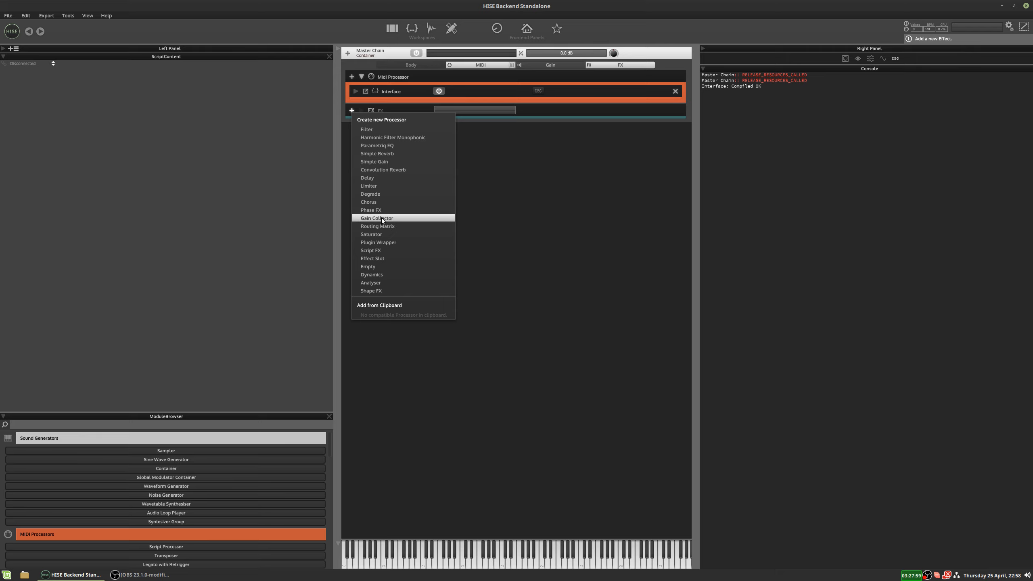
left_click(381, 161)
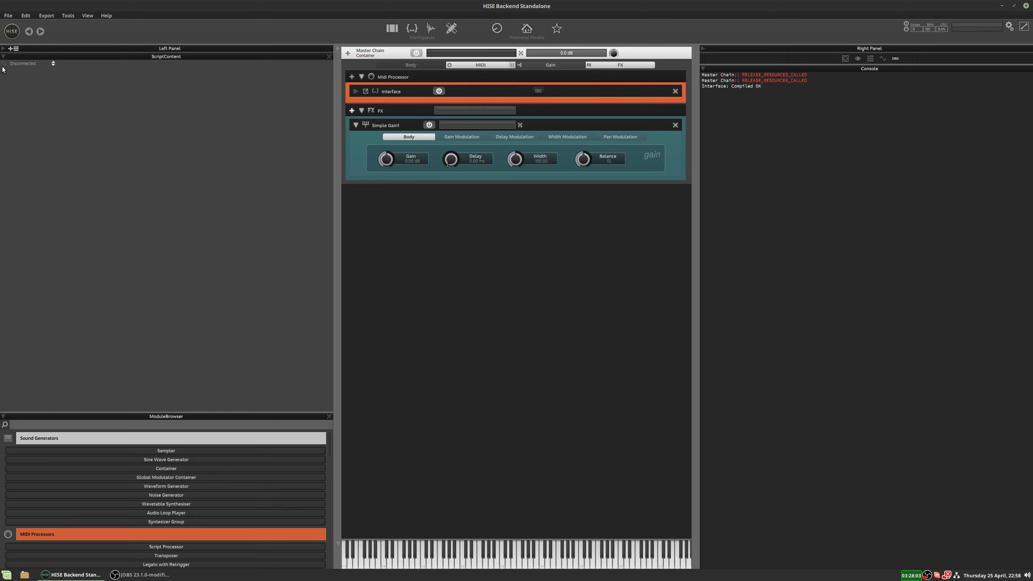
Connect the script content preview to Interface and try the knob and the Simple Gain's Delay control separately.
left_click(31, 78)
left_click_drag(79, 185, 74, 100)
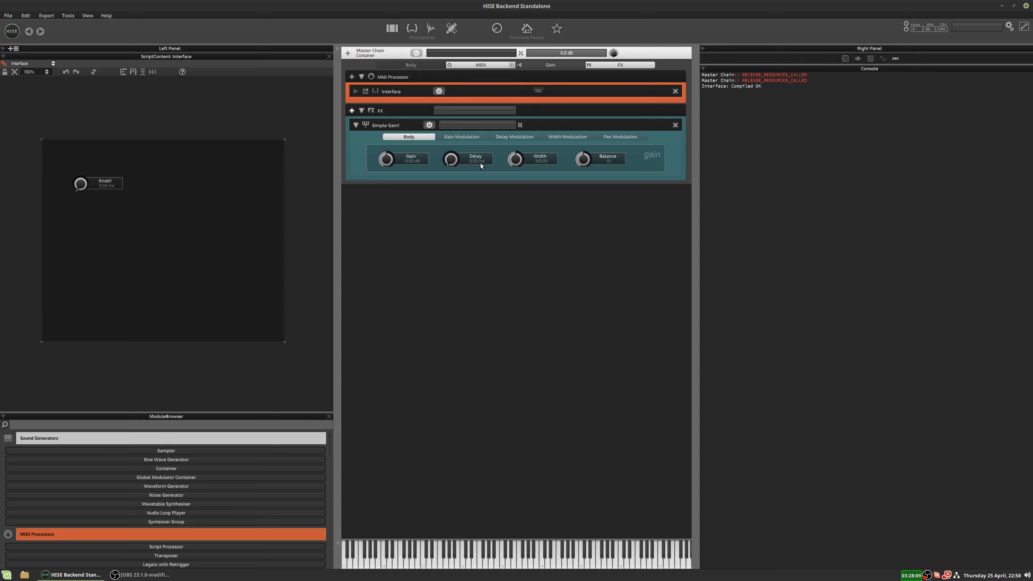
left_click_drag(480, 163, 472, 115)
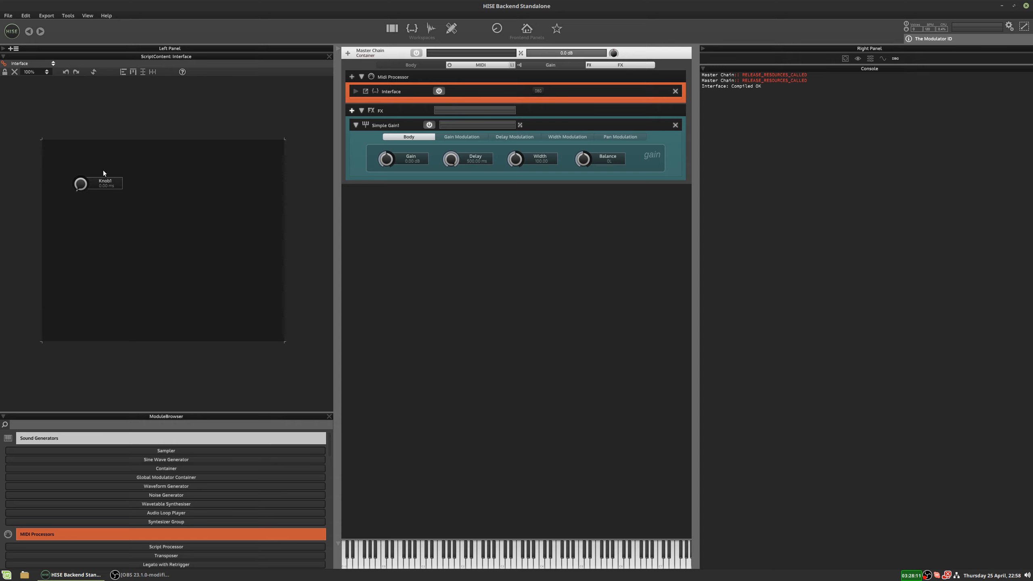
left_click_drag(81, 184, 117, 216)
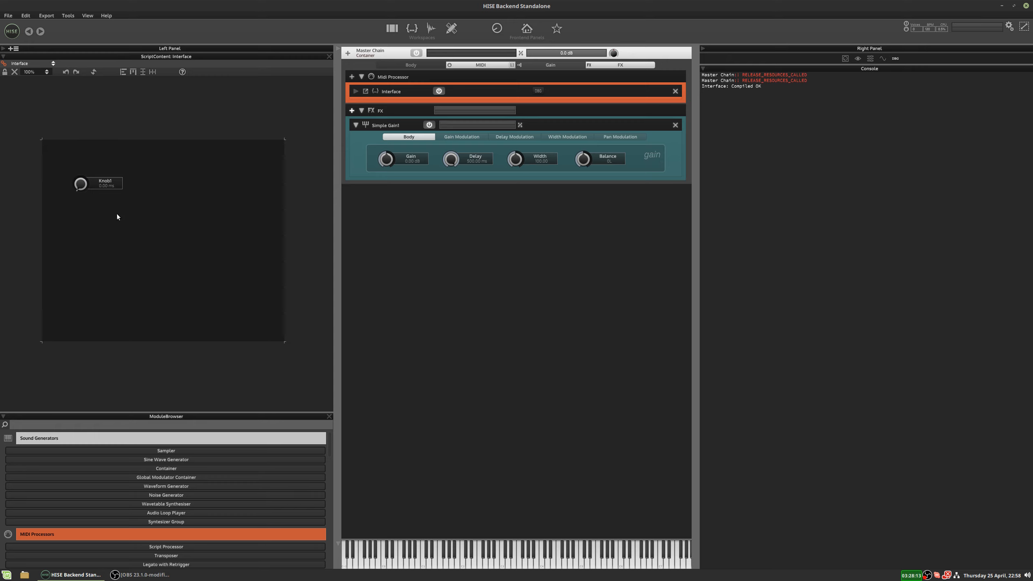
double_click(451, 161)
Link Knob1 to the Simple Gain1 processor and its Delay parameter in the scripting workspace.
left_click(412, 27)
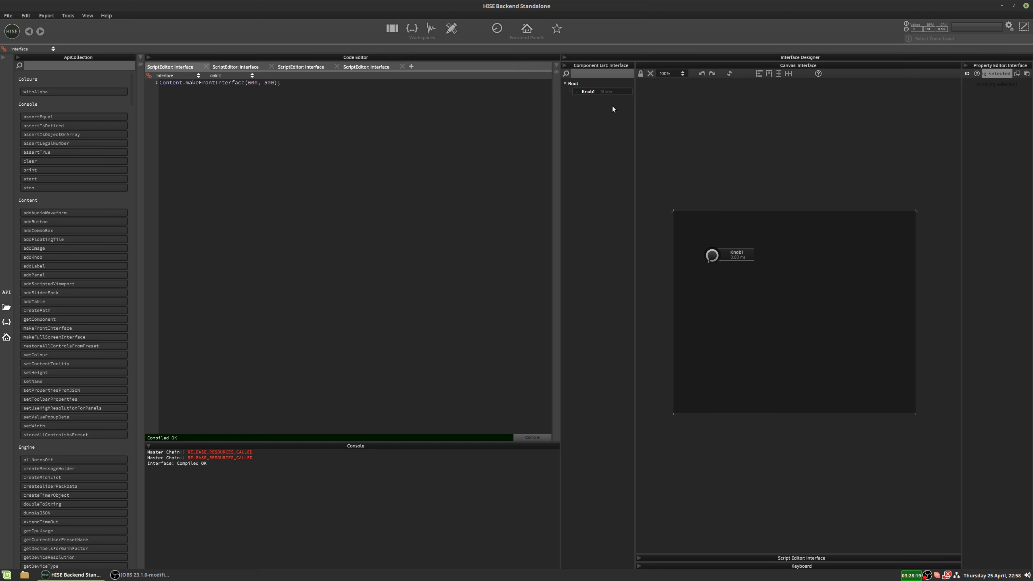
left_click(607, 91)
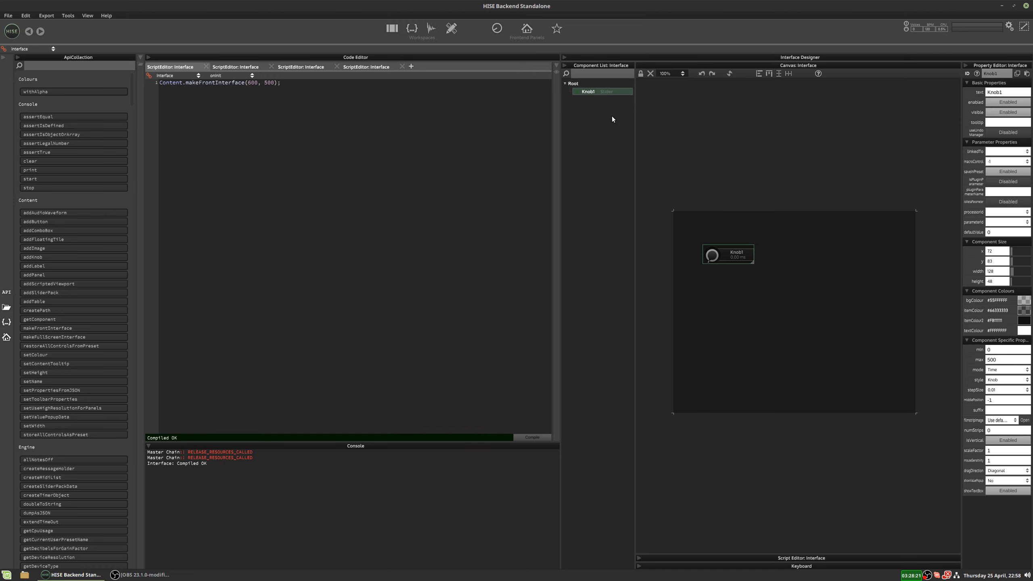
left_click(996, 212)
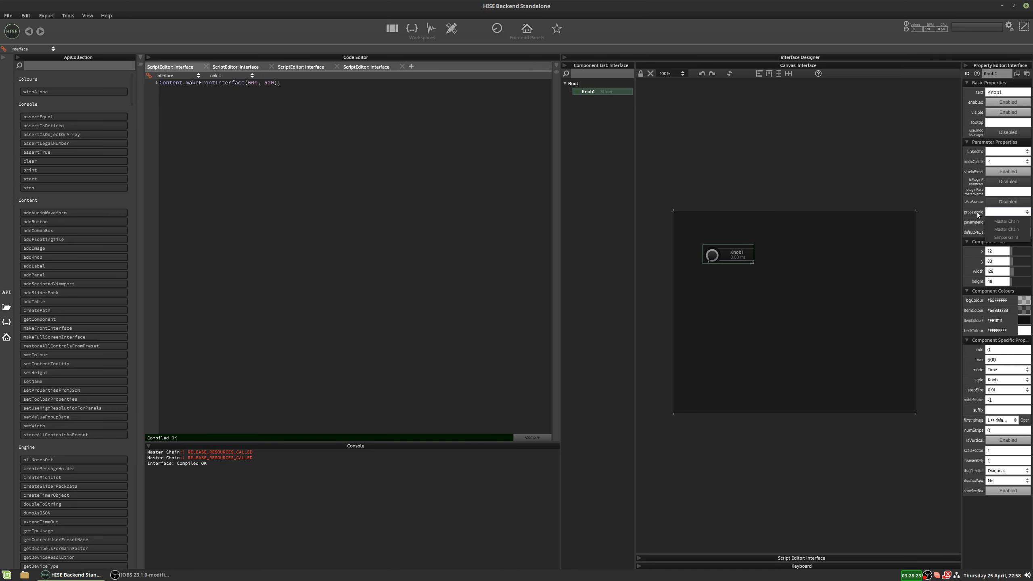
left_click(1000, 237)
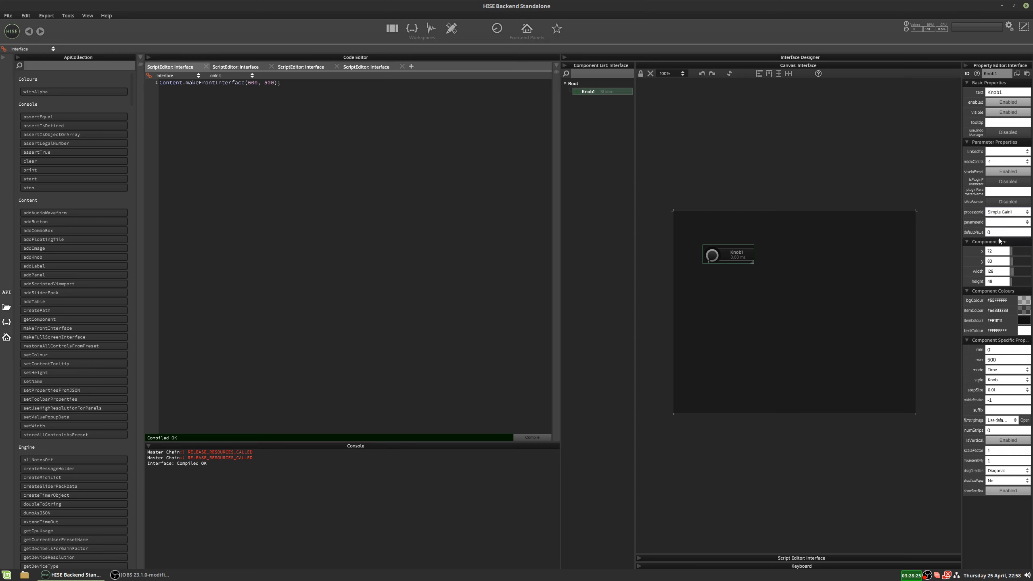
left_click(998, 224)
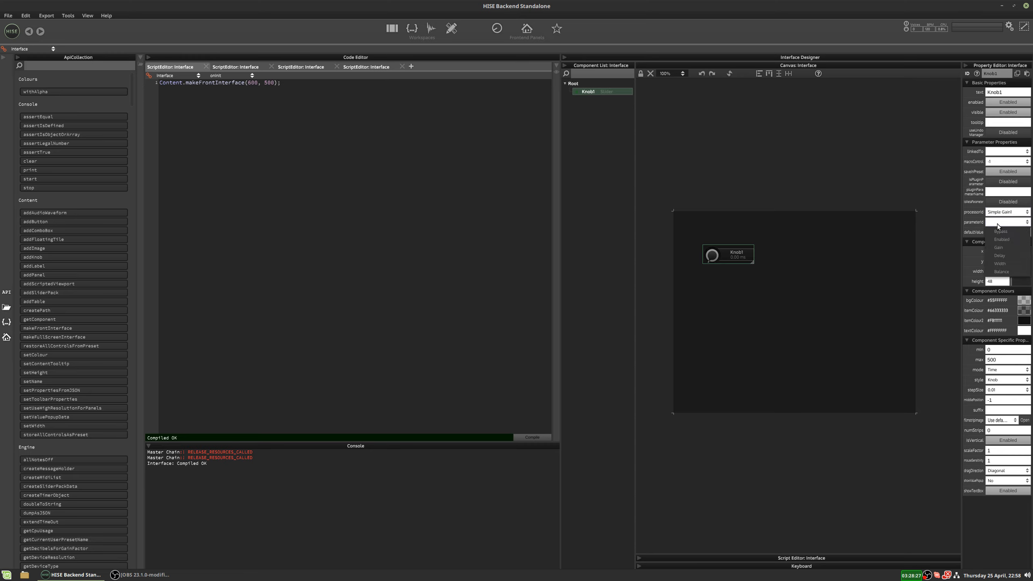
left_click(997, 256)
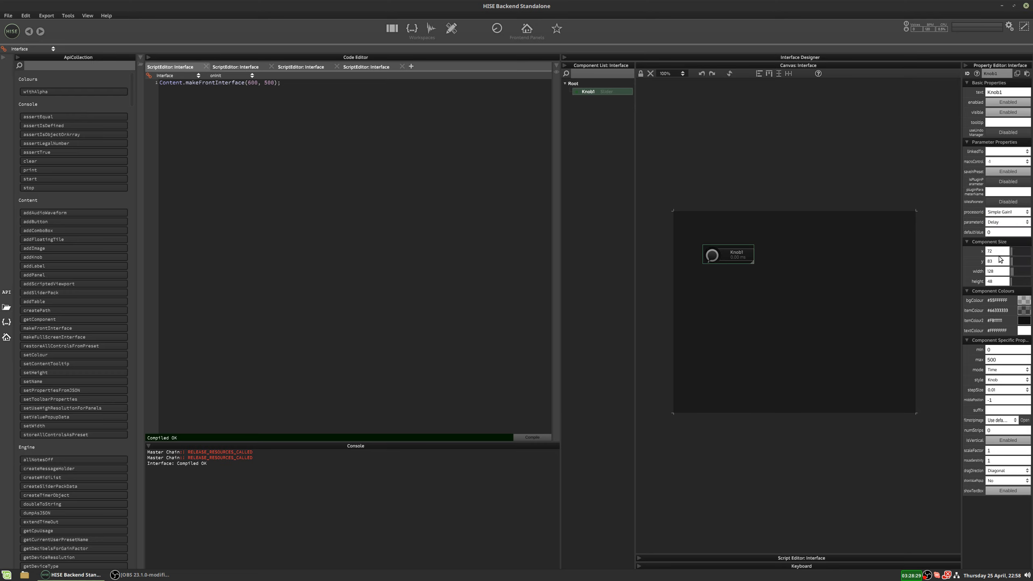
left_click(997, 223)
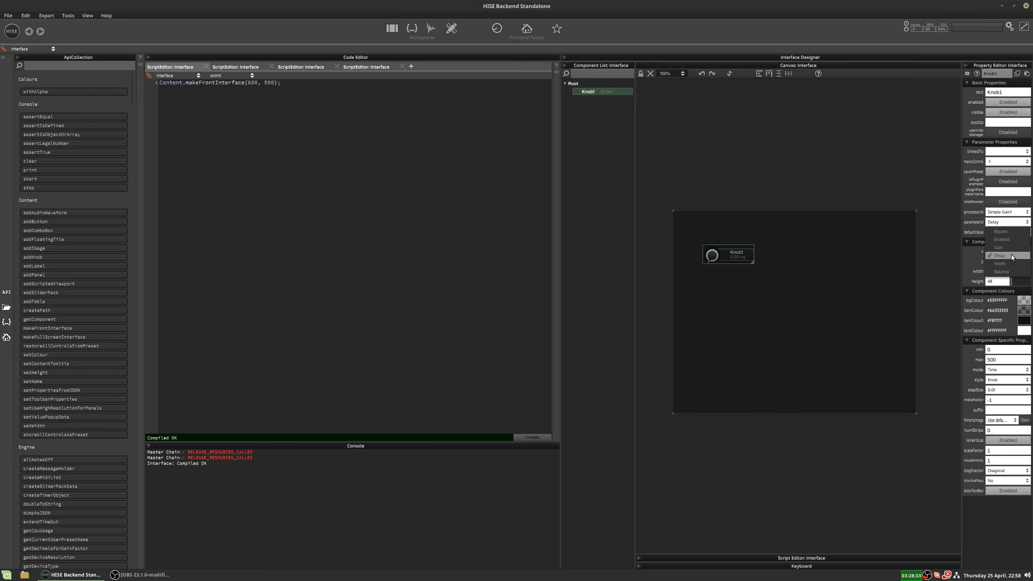
left_click(773, 176)
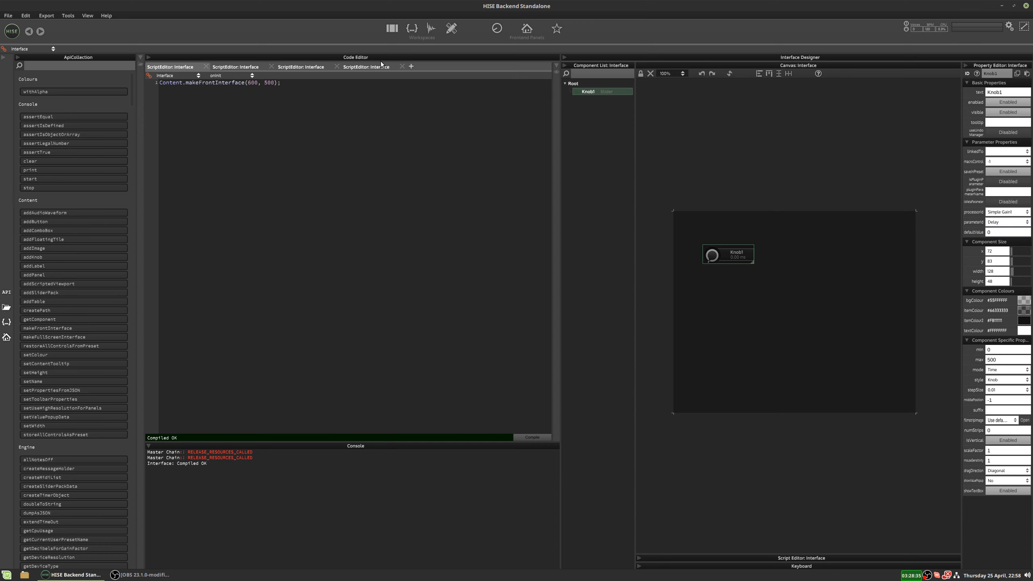
Compile the script and test the linked Delay control by turning the interface knob, finishing at about 446 ms.
left_click(391, 33)
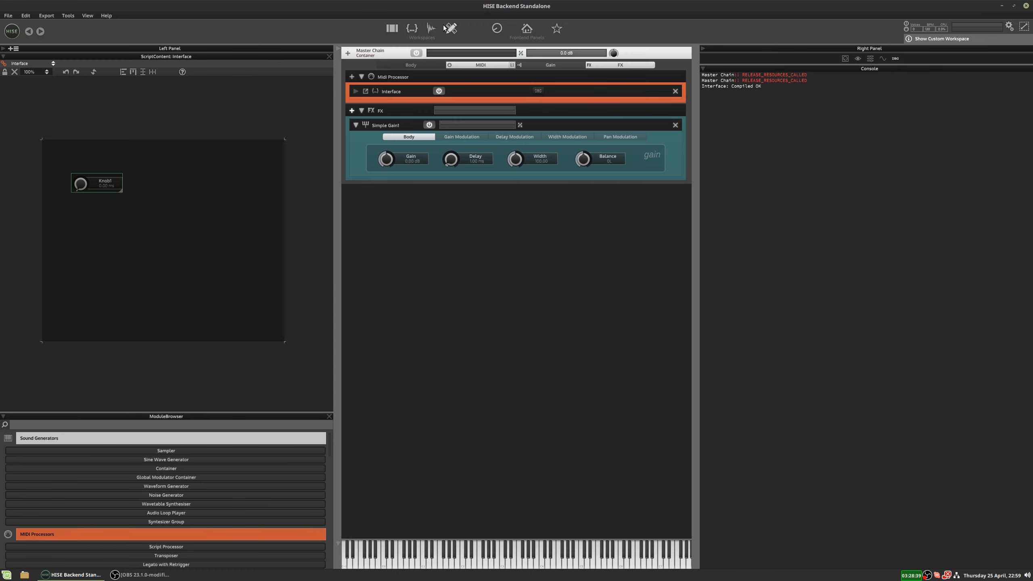
left_click(411, 28)
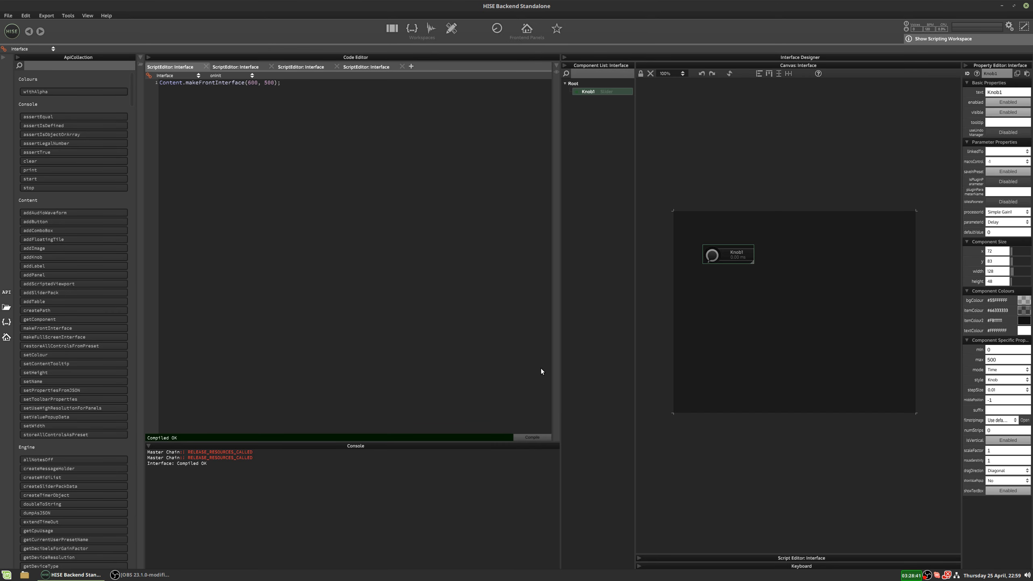
left_click(533, 438)
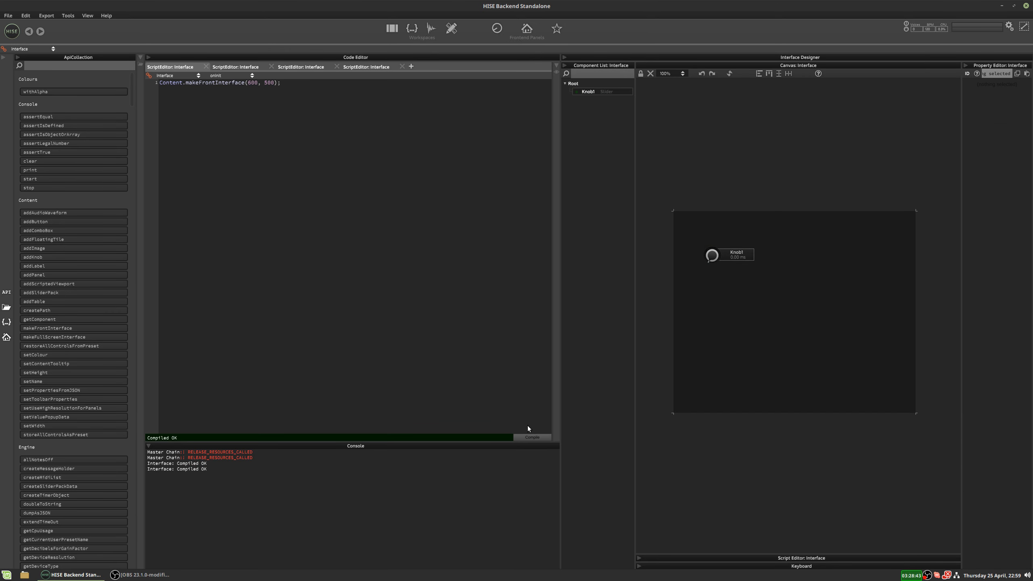
left_click(392, 28)
left_click_drag(80, 185, 88, 119)
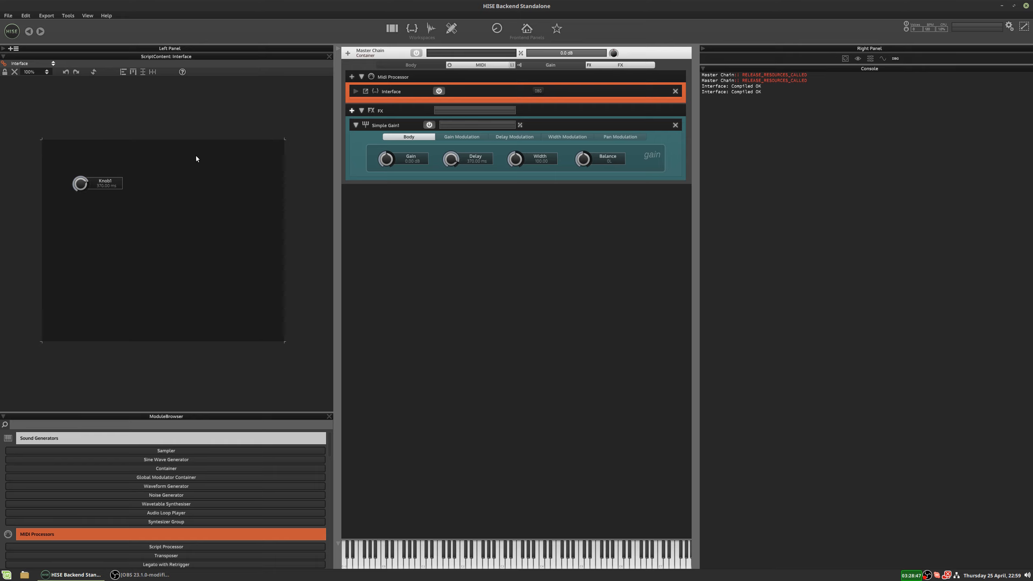
mouse_move(79, 185)
left_mouse_down()
mouse_move(76, 245)
mouse_move(88, 143)
mouse_move(76, 237)
mouse_move(77, 168)
left_mouse_up()
Show the Master Chain's gain modulation chain and look through the available TimeVariant modulators without adding one.
left_click(552, 63)
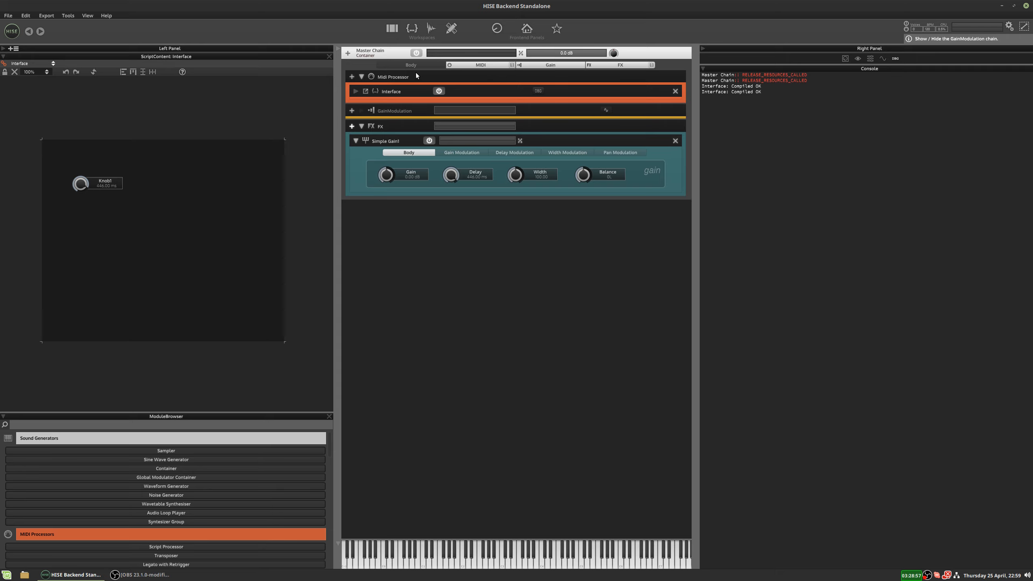
left_click(352, 111)
mouse_move(379, 139)
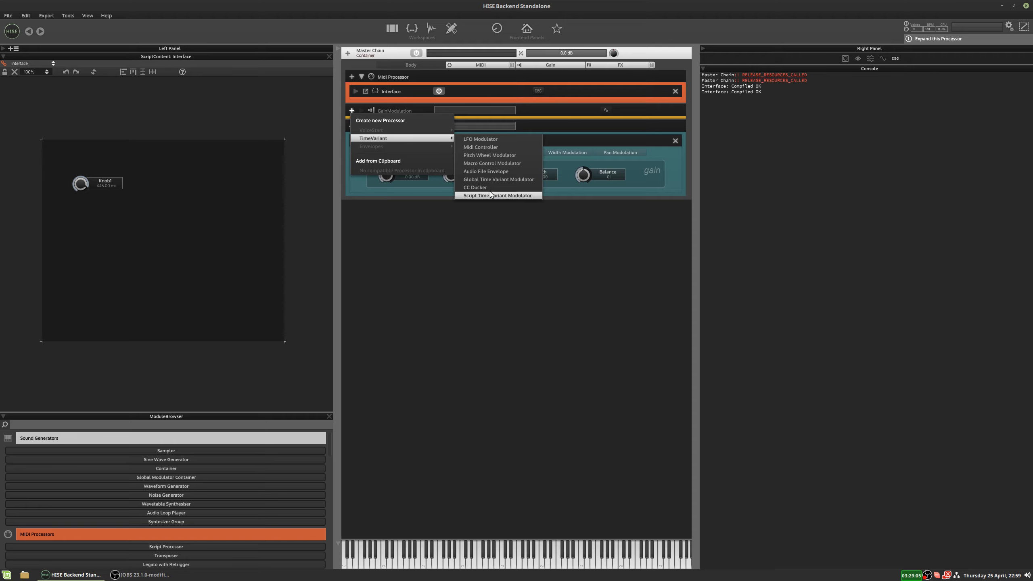
left_click(486, 242)
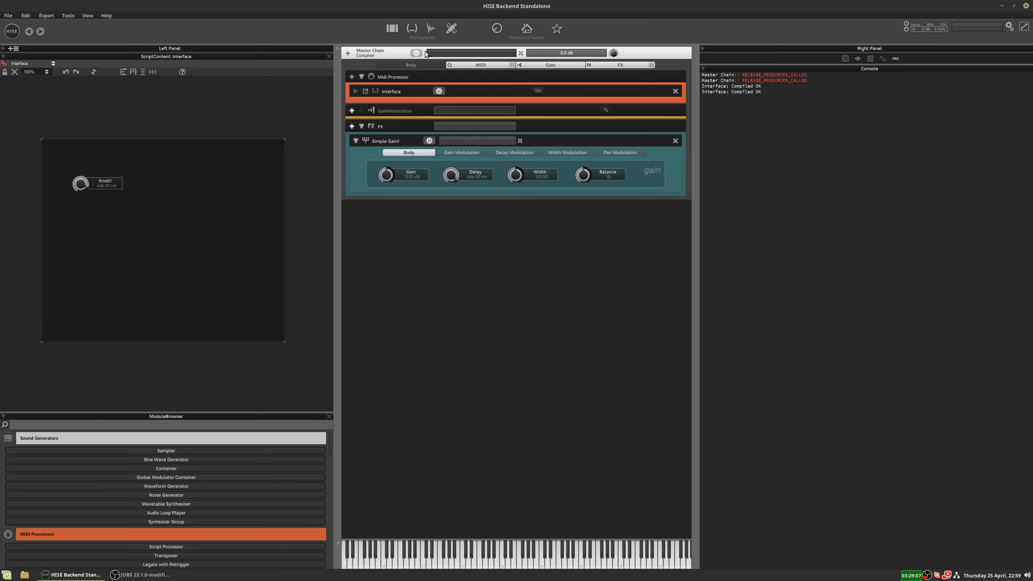
Add a Sampler to the Master Chain and show its gain modulation chain.
left_click(347, 54)
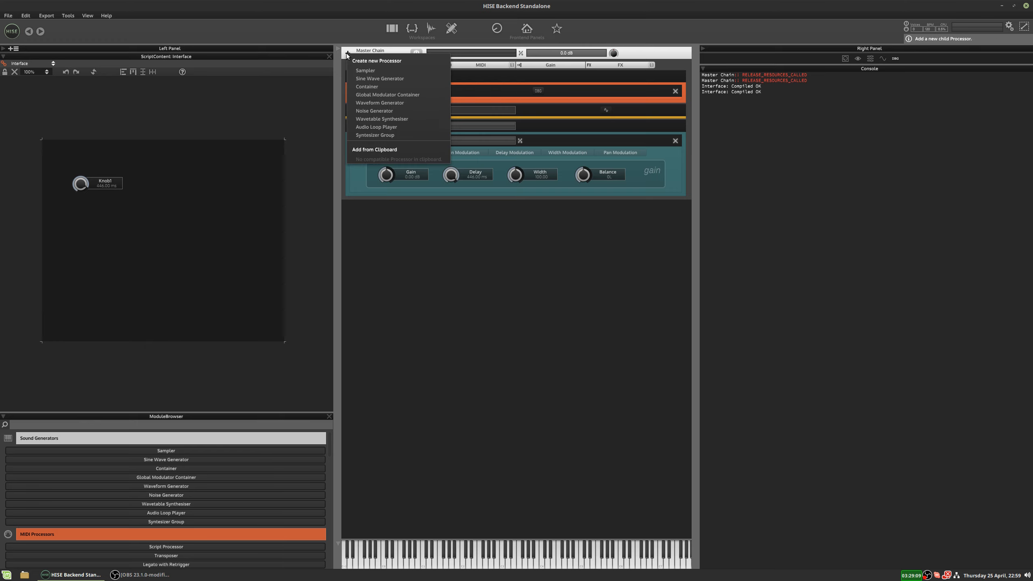
left_click(358, 70)
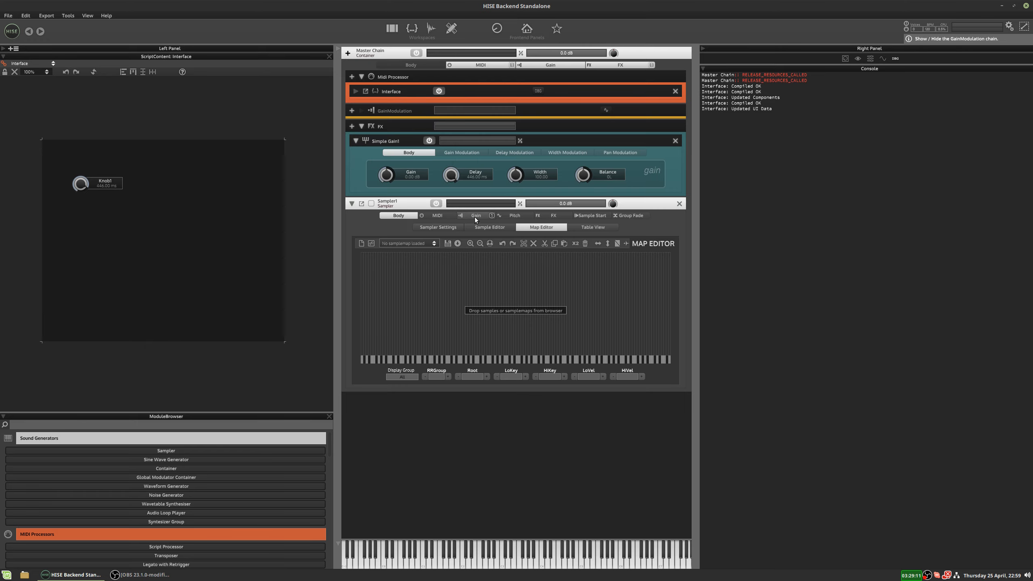
left_click(475, 216)
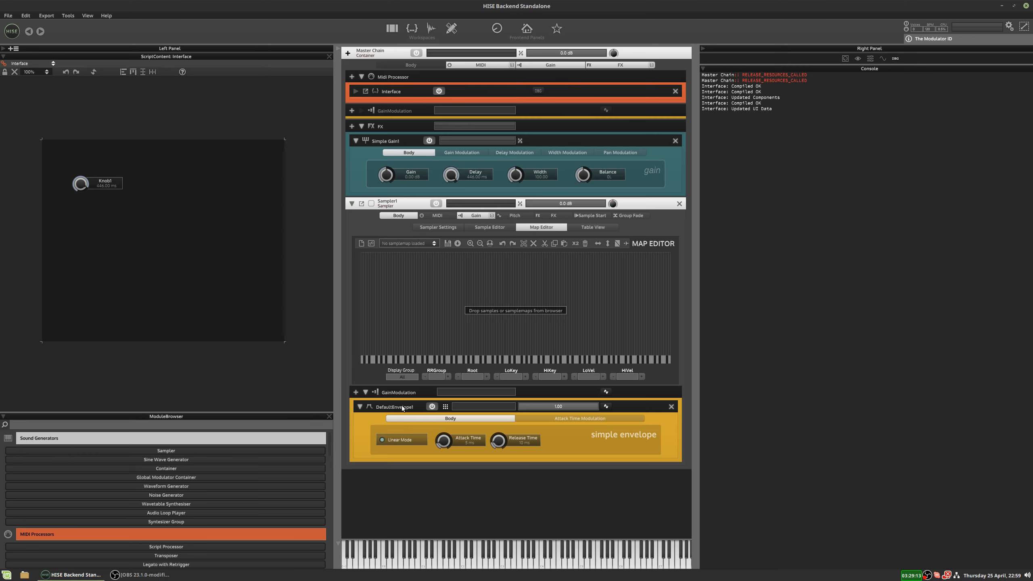
Review the modules Knob1 can be linked to, keeping Simple Gain1 as its processor.
left_click(412, 28)
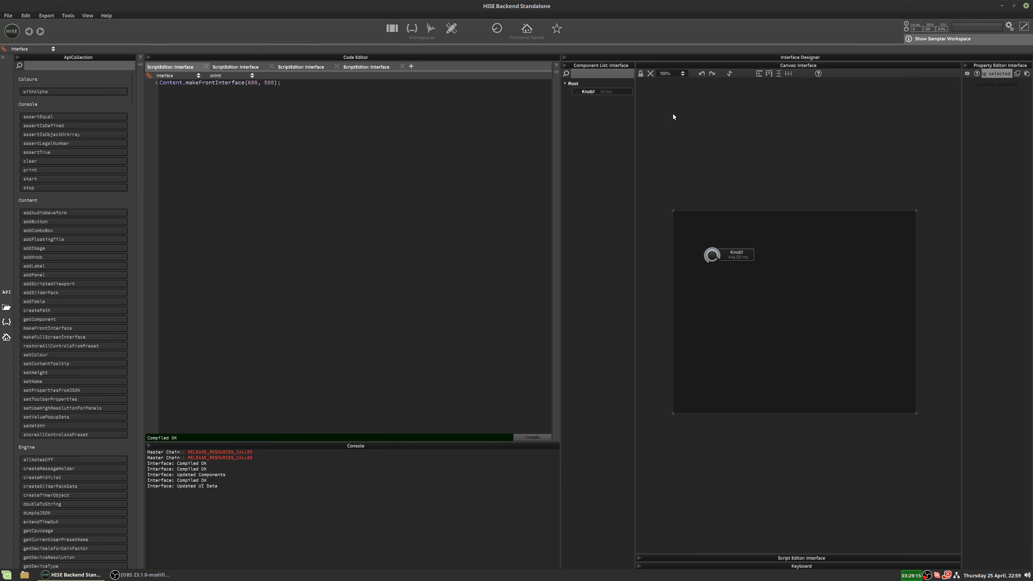
left_click(621, 91)
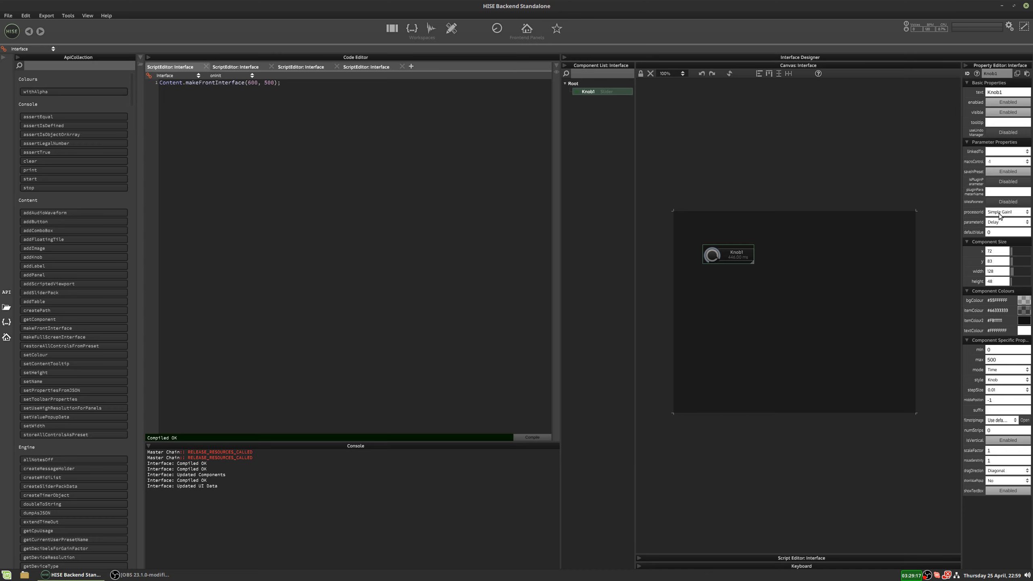
left_click(1000, 213)
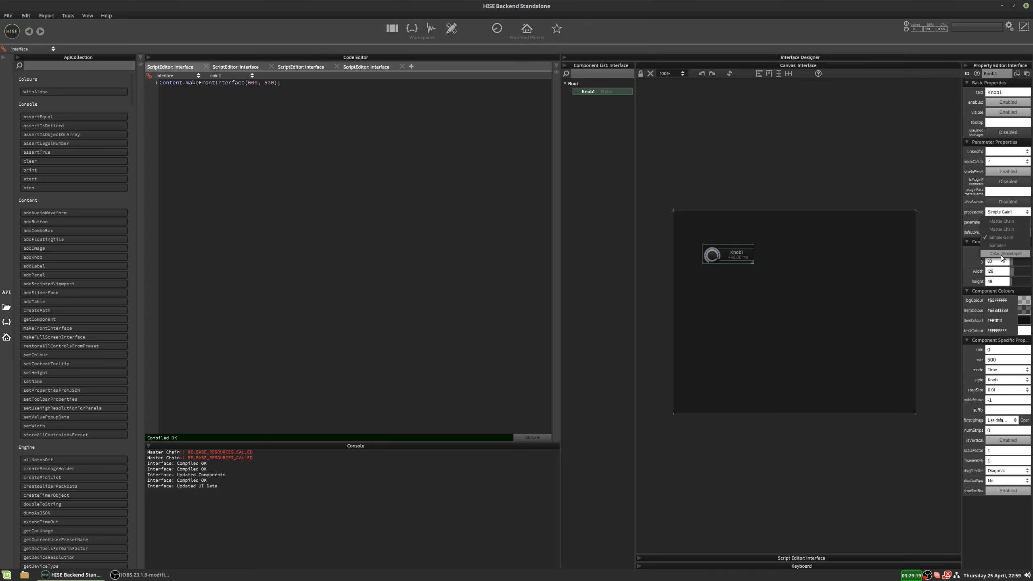
left_click(1000, 239)
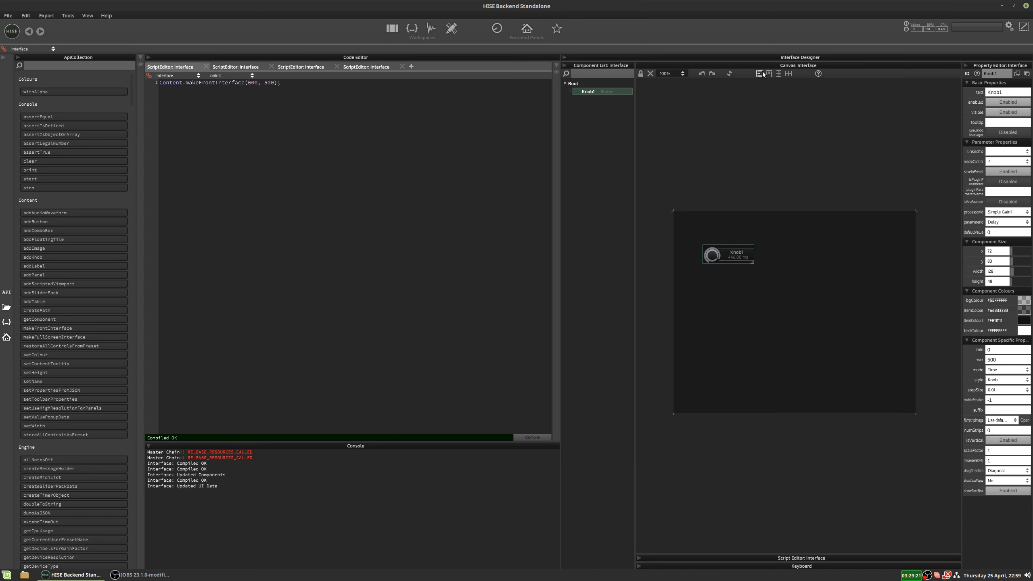
Look through the available processors and parameters for linking Knob1, keeping Simple Gain1 and Delay selected.
left_click(1003, 212)
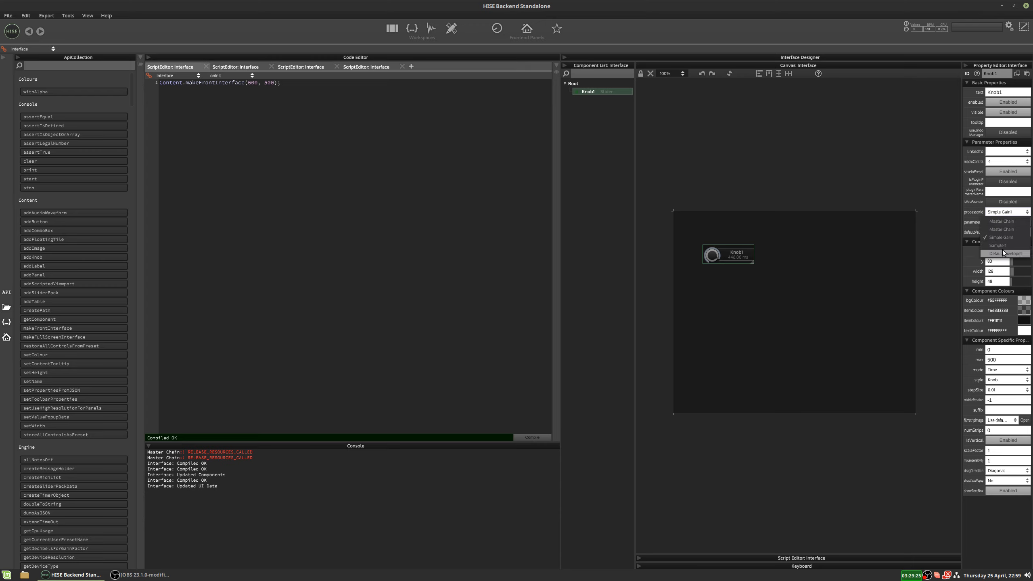
left_click(774, 121)
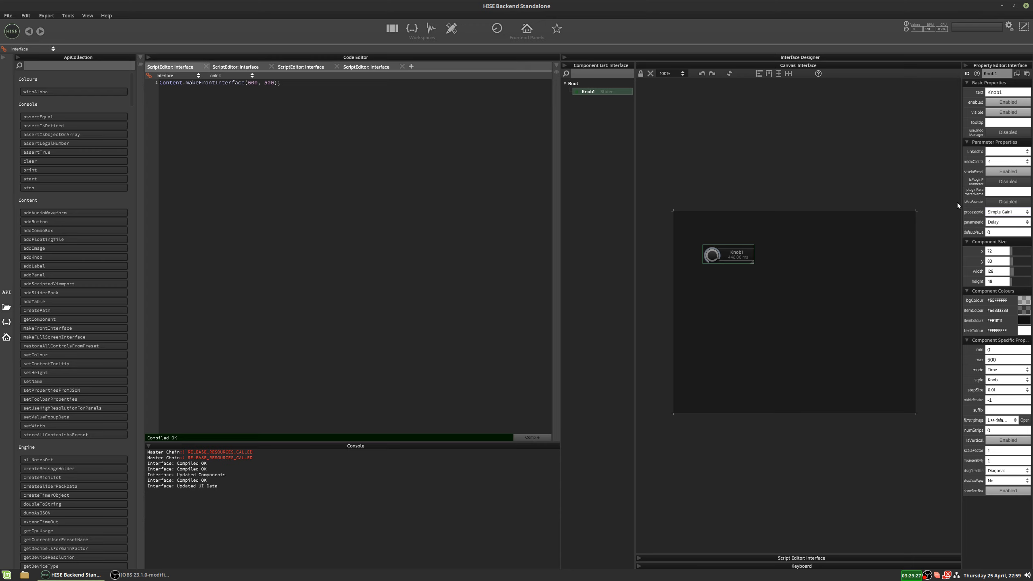
left_click(994, 223)
left_click(1001, 212)
left_click(907, 206)
left_click(997, 223)
left_click(855, 166)
Delete the processorId and parameterId lines from Knob1's JSON definition, including the leftover trailing comma, and apply the change.
key("j")
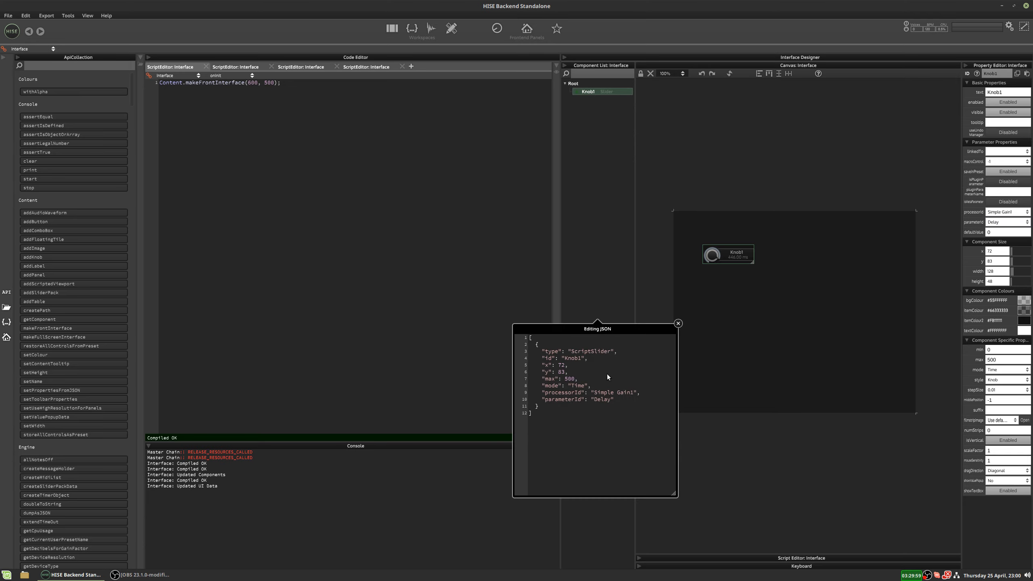
left_click_drag(615, 399, 527, 394)
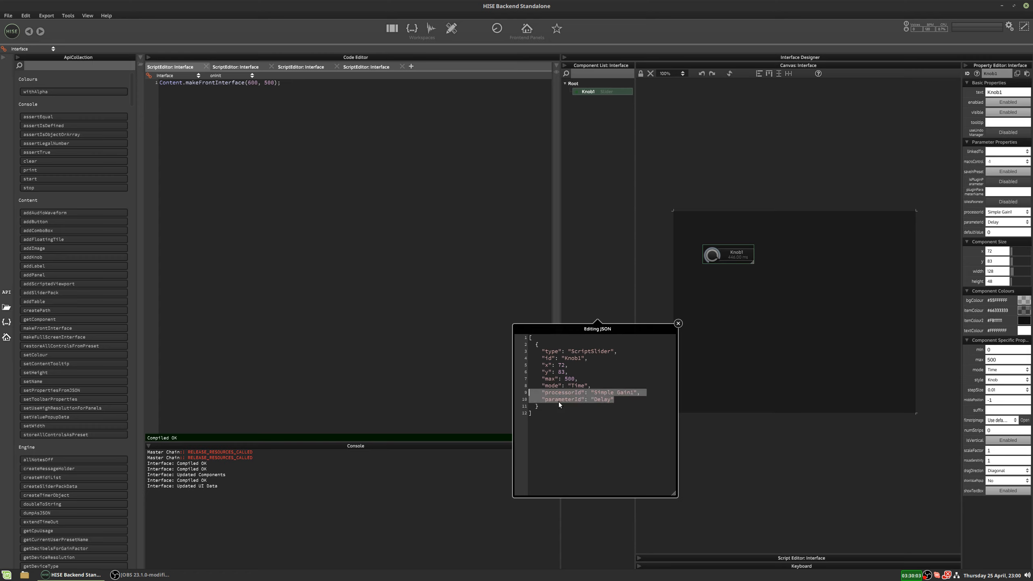
key("BackSpace")
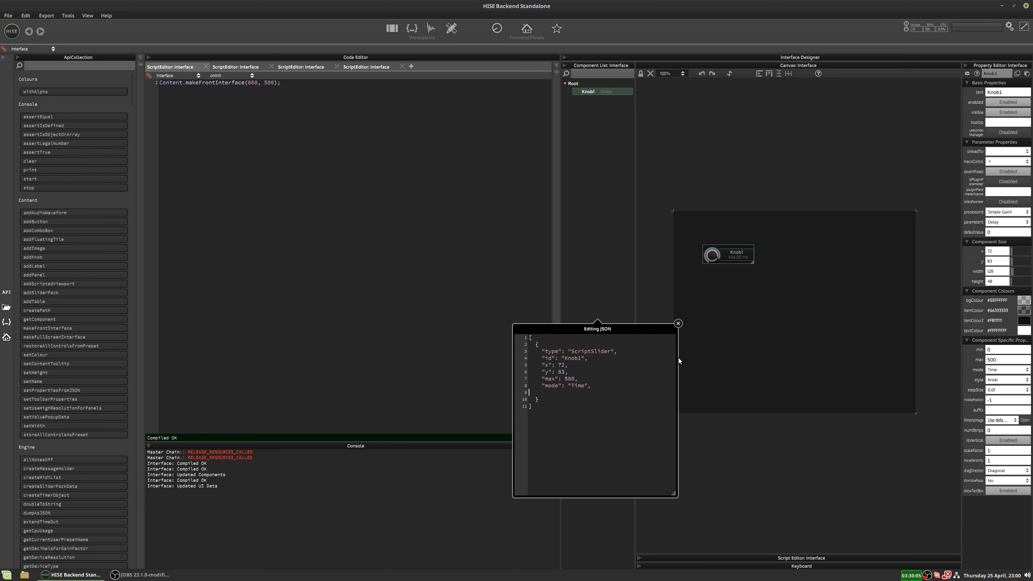
key("BackSpace")
left_click_drag(590, 389, 589, 388)
left_click(589, 388)
key("F5")
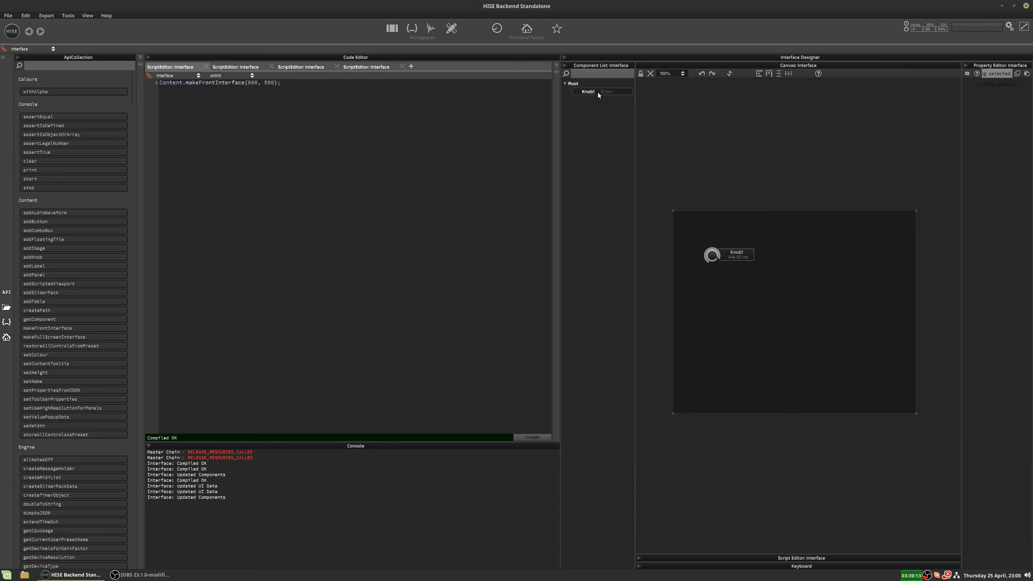
Inspect Knob1's properties and JSON definition for any remaining module link, and show the main workspace with the module tree.
left_click(599, 93)
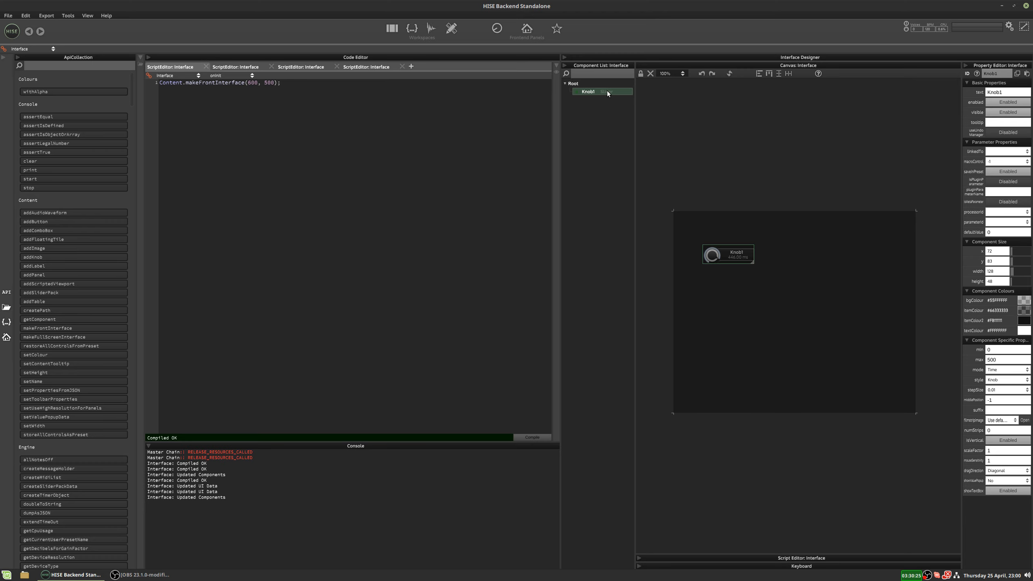
key("j")
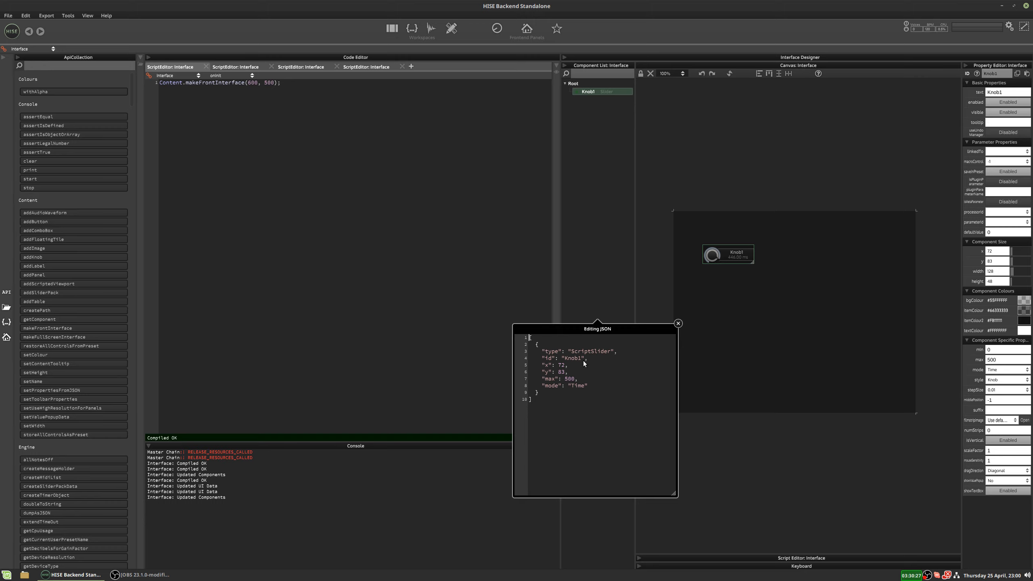
left_click(677, 324)
left_click(392, 28)
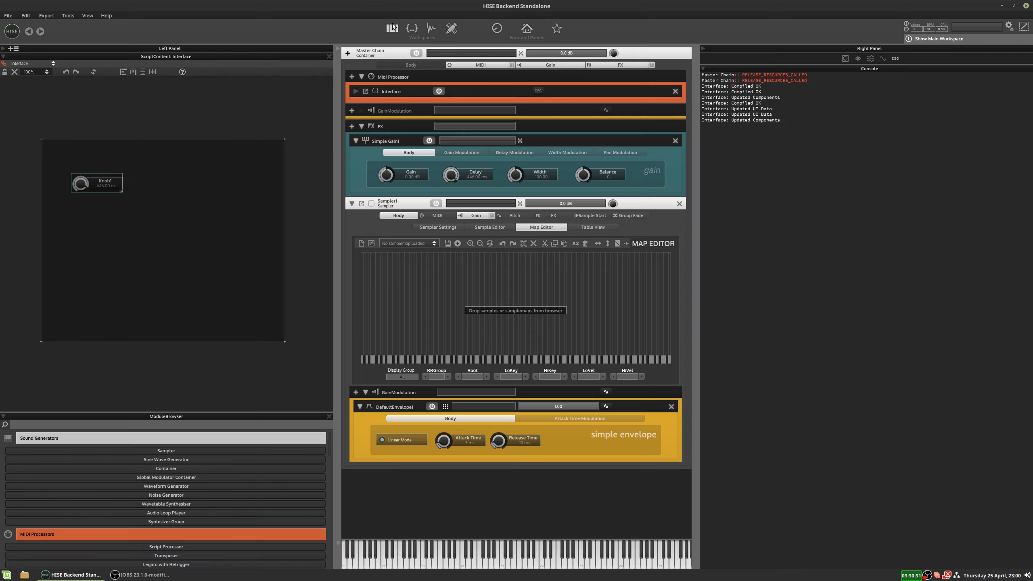